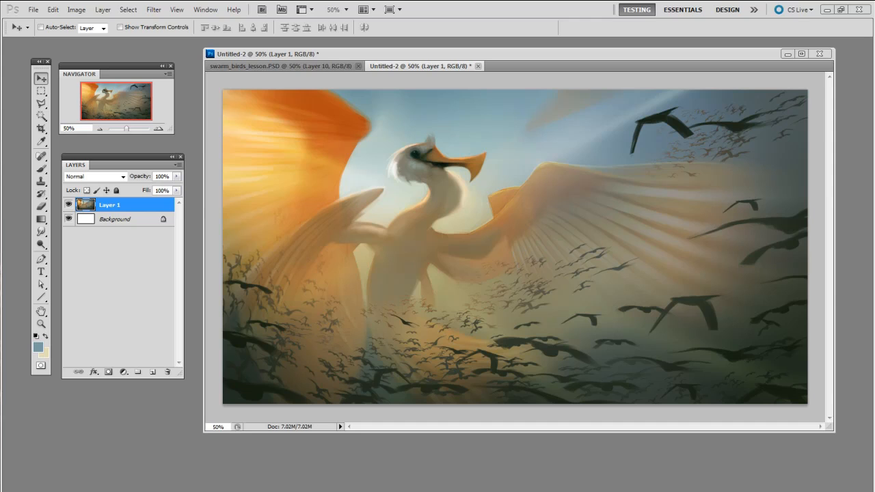
- Switch to the swarm_birds_lesson.PSD document and rearrange the three birds into a looser group in the lower-right sky
key("ctrl+Tab")
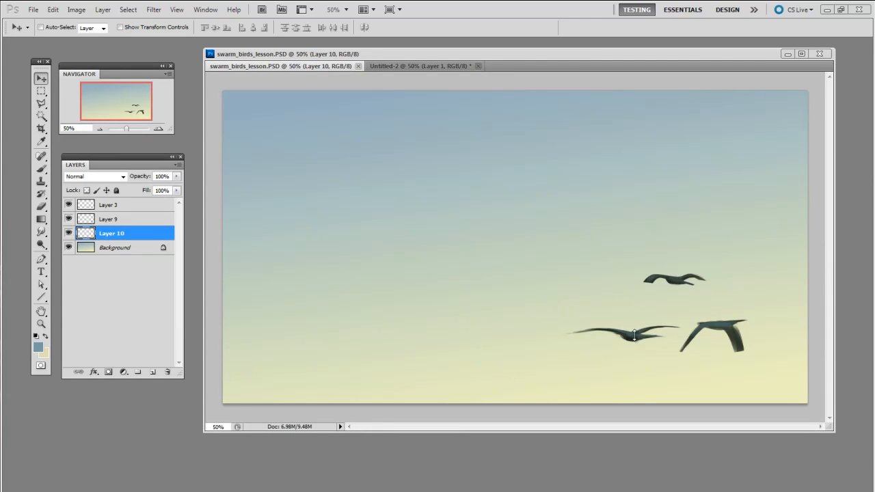
mouse_move(633, 339)
left_mouse_down()
mouse_move(639, 333)
mouse_move(624, 329)
left_mouse_up()
left_click_drag(681, 284, 672, 274)
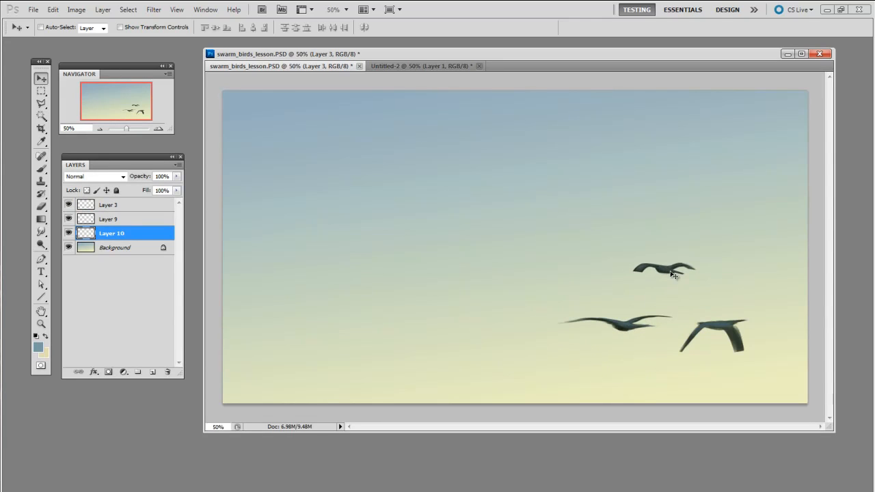
left_click_drag(723, 327, 720, 329)
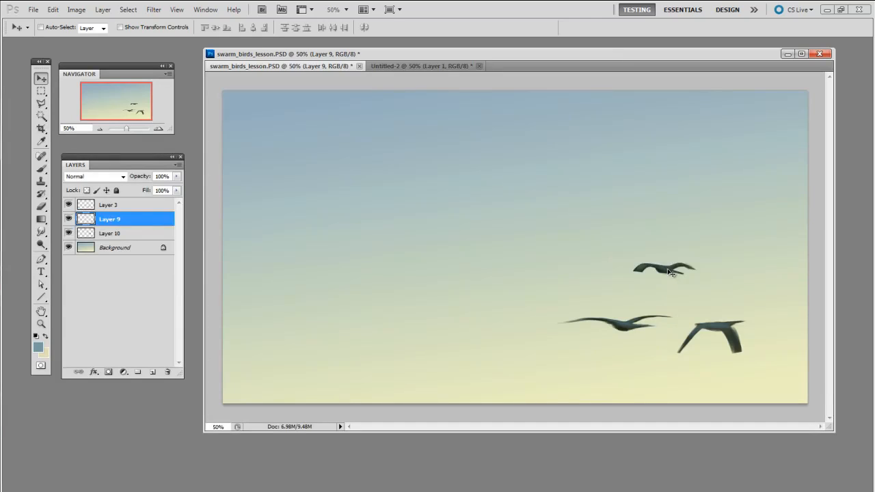
left_click_drag(669, 271, 662, 269)
left_click_drag(716, 330, 720, 318)
left_click_drag(623, 321, 624, 302)
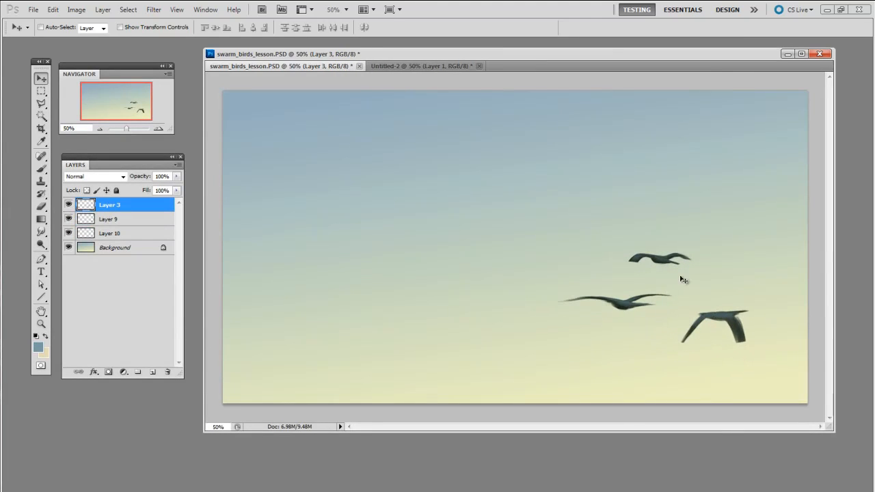
left_click_drag(730, 322, 726, 311)
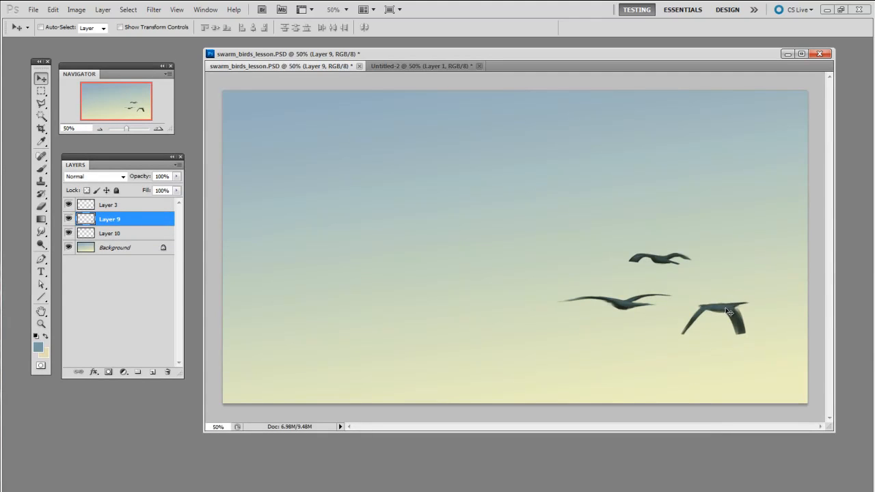
- Duplicate the Layer 9 bird twice, placing the copies above the group, and adjust the spacing between the birds
left_click_drag(726, 311, 655, 169)
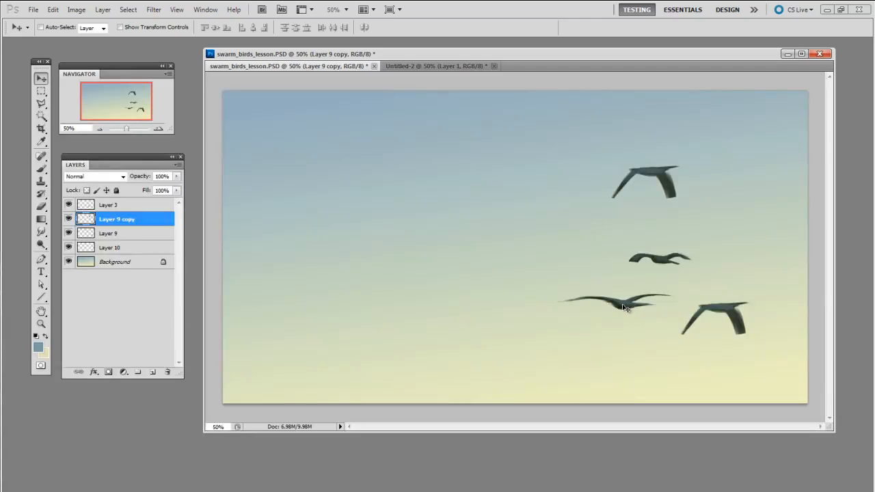
mouse_move(623, 307)
left_mouse_down()
mouse_move(630, 306)
mouse_move(619, 299)
left_mouse_up()
left_click_drag(660, 260, 650, 258)
left_click_drag(727, 313, 720, 301)
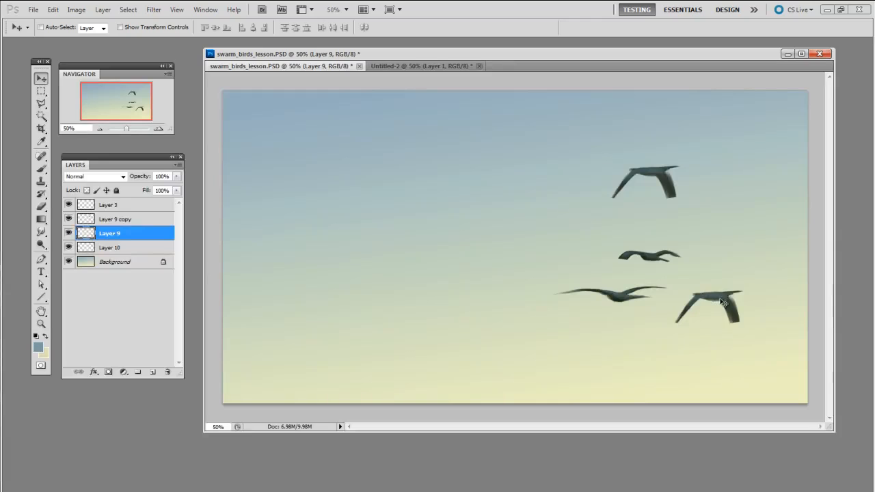
left_click_drag(718, 299, 747, 219)
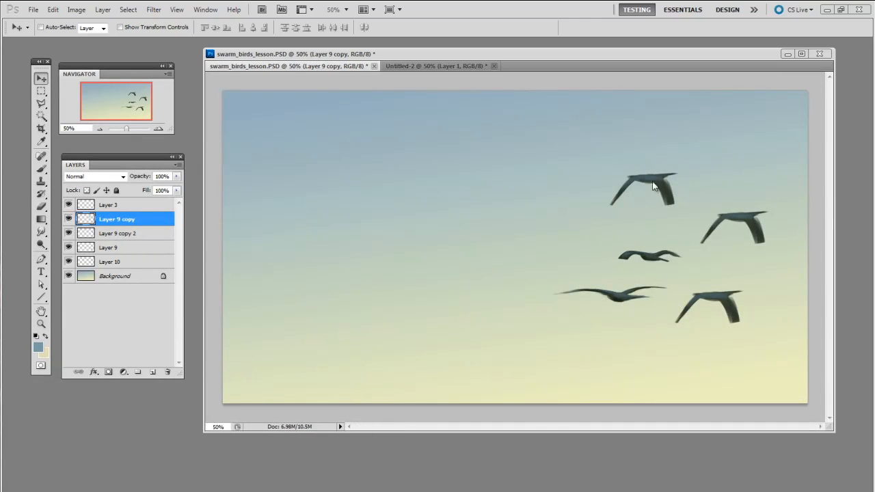
left_click_drag(654, 184, 642, 191)
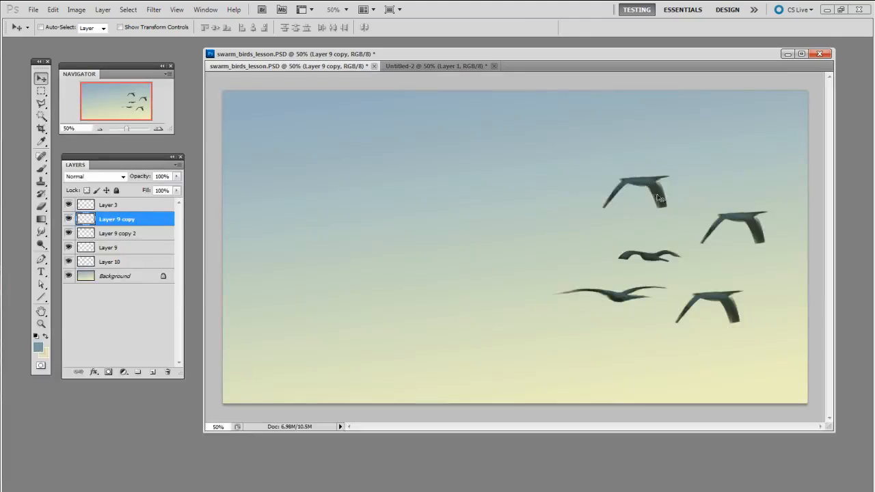
- Scale the topmost bird copy to about 74% width and 103% height and distort its shape
key("ctrl+t")
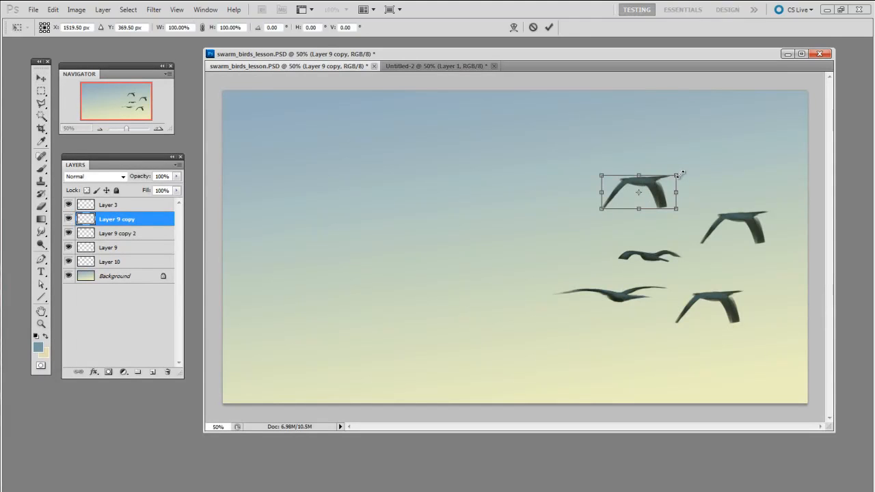
left_click_drag(678, 176, 657, 175)
right_click(637, 187)
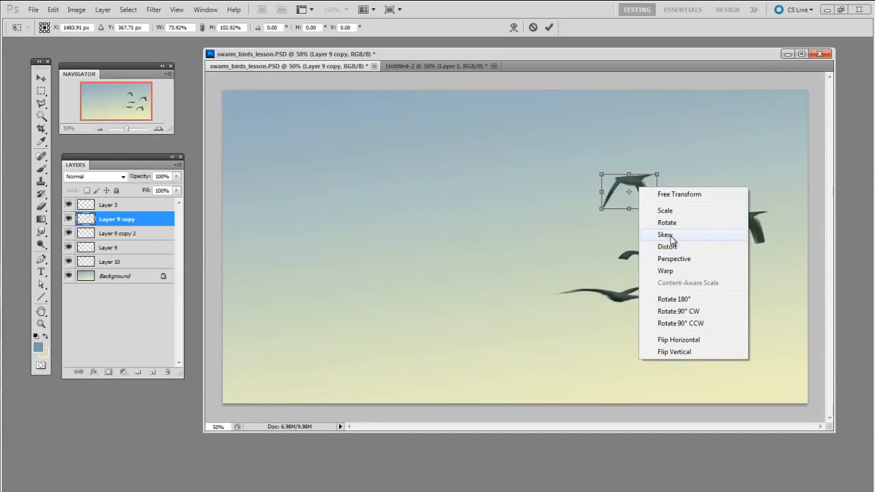
left_click(668, 246)
left_click_drag(631, 176, 639, 175)
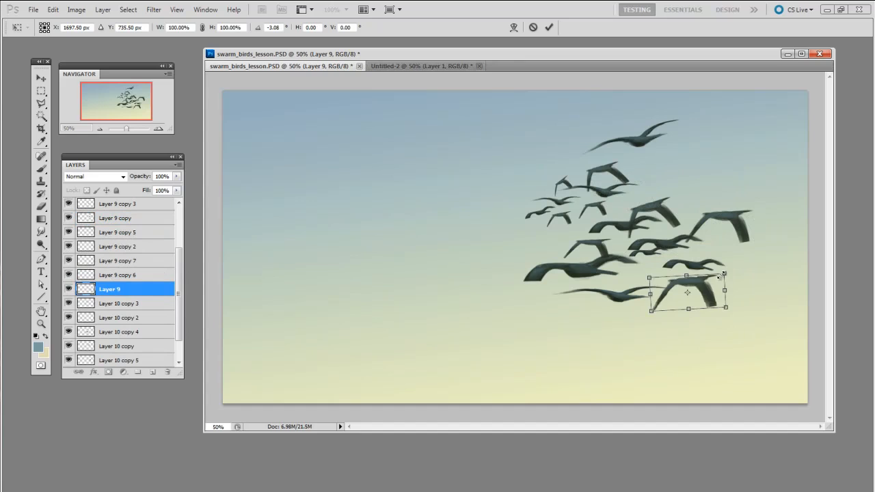
- Scale the Layer 9 bird at the flock's lower right to 92.5%
left_click_drag(690, 294, 707, 288)
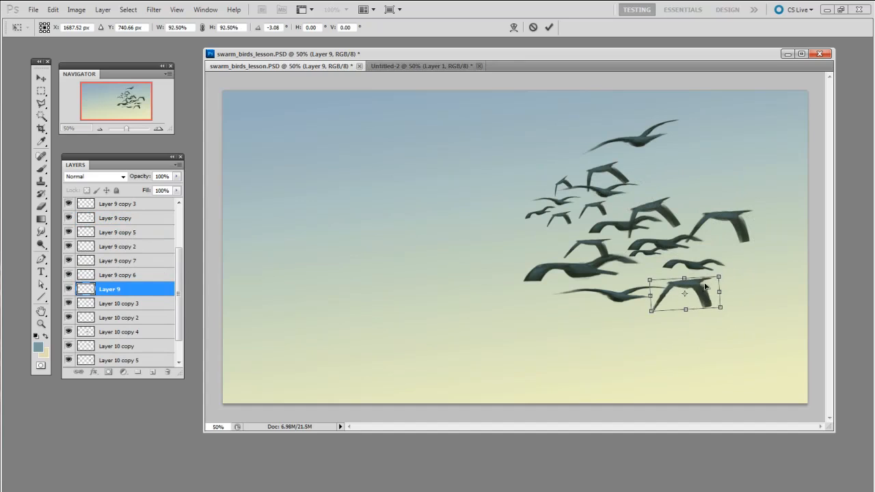
key("Return")
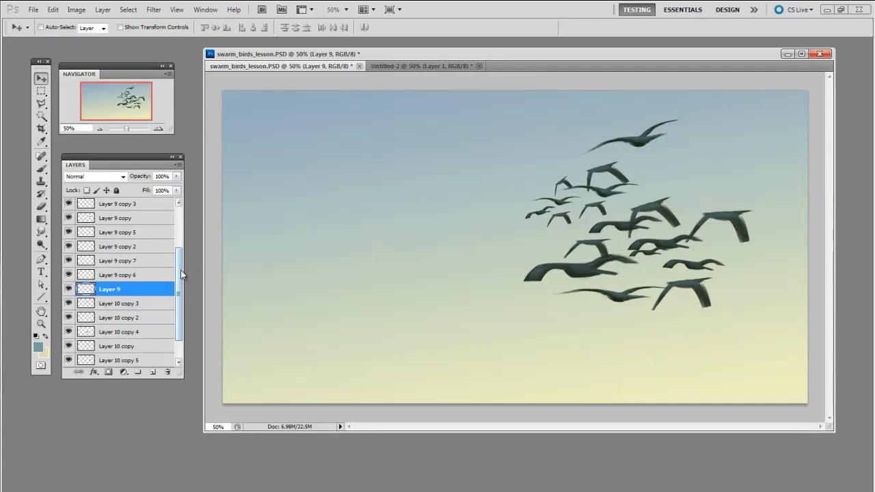
- Duplicate all bird layers down to Layer 10 and merge the copies into a single flock layer
scroll(182, 281, "up", 3)
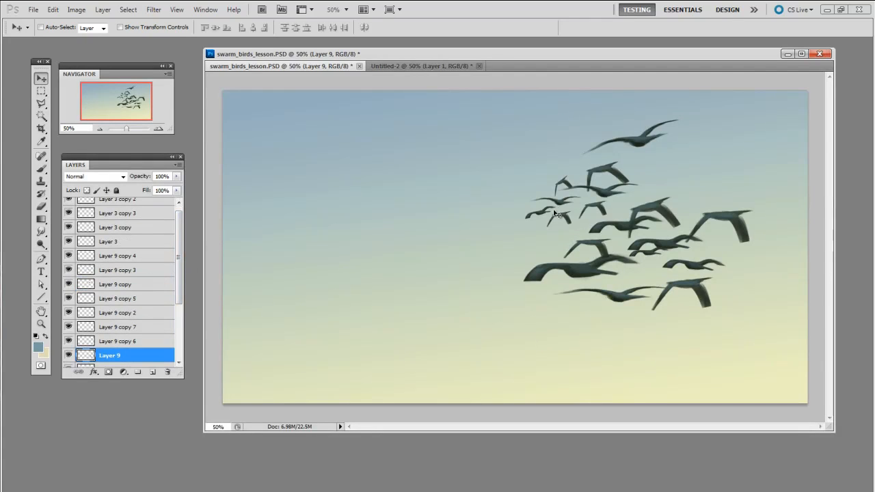
left_click_drag(178, 252, 181, 282)
left_click(132, 204)
left_click(118, 346, "shift")
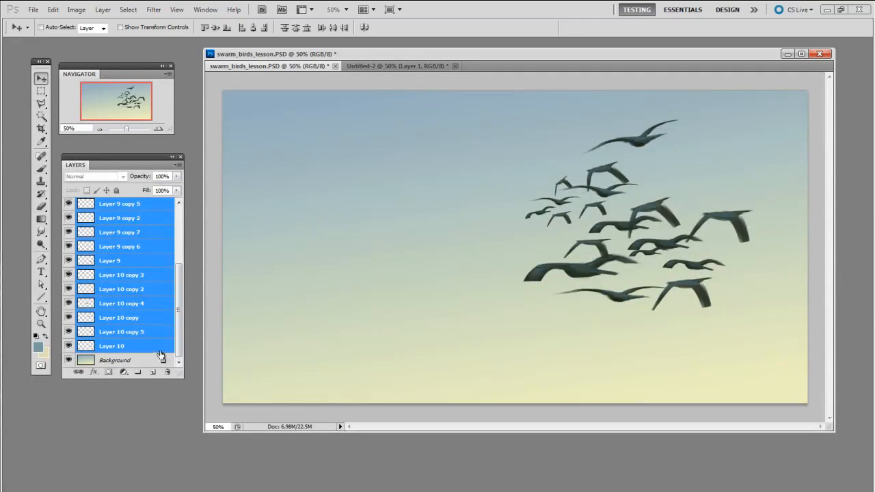
left_click_drag(151, 301, 156, 371)
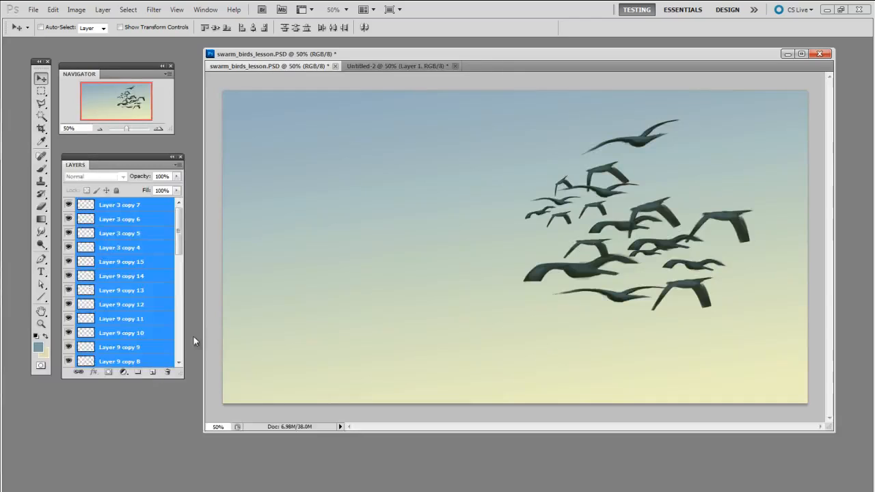
key("ctrl+z")
- Move the merged flock copy to the left of the original birds and scale it down so both groups overlap
left_click_drag(603, 251, 392, 240)
key("ctrl+t")
left_click_drag(532, 128, 441, 190)
left_click_drag(365, 278, 506, 244)
key("Return")
- Distort the merged flock copy to vary its shape from the original birds
key("ctrl+t")
right_click(506, 220)
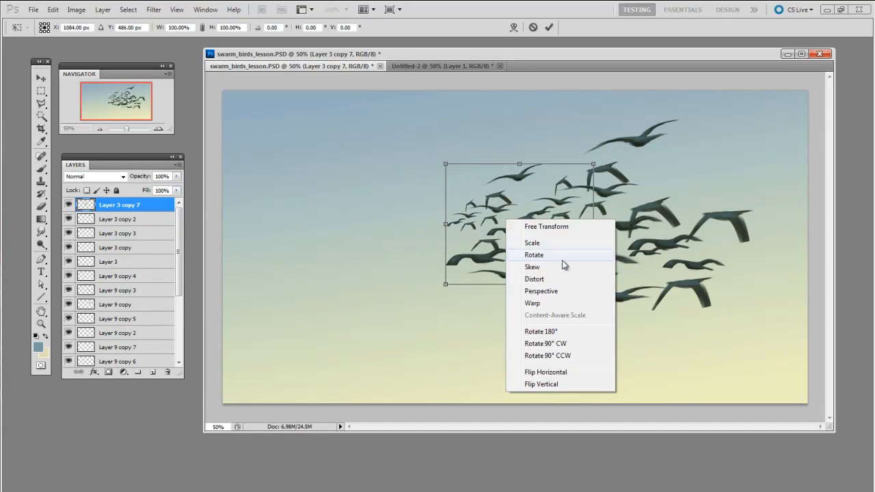
left_click(535, 279)
left_click_drag(593, 224, 501, 269)
key("Return")
- Duplicate the distorted flock, scale the copy to about 66% and place it at the flock's left end
key("ctrl+t")
left_click_drag(509, 197, 472, 239)
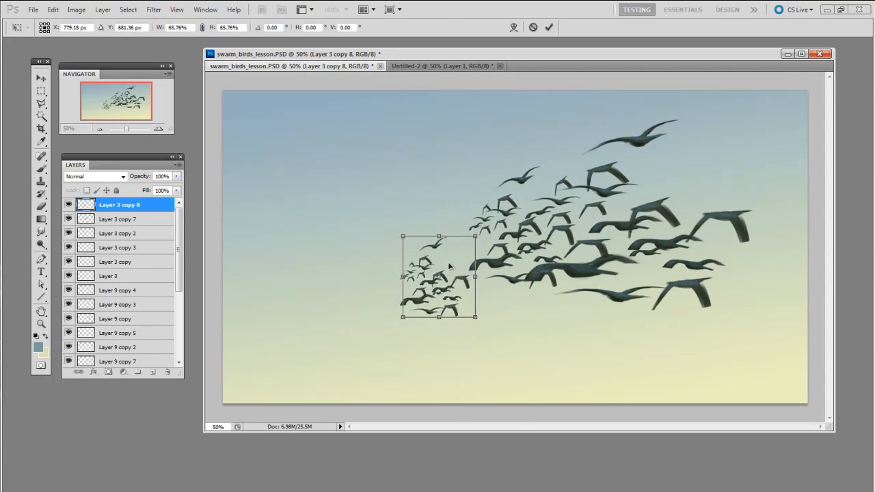
left_click_drag(451, 277, 483, 255)
key("Return")
- Transform and nudge the two flock copies so they blend together beside the original birds
left_click_drag(484, 291, 486, 294)
key("ctrl+t")
left_click_drag(613, 297, 587, 335)
key("Return")
left_click_drag(475, 277, 476, 267)
left_click_drag(507, 236, 502, 236)
- Lighten the Layer 3 copy 7 flock by raising its lightness with Hue/Saturation
key("ctrl+u")
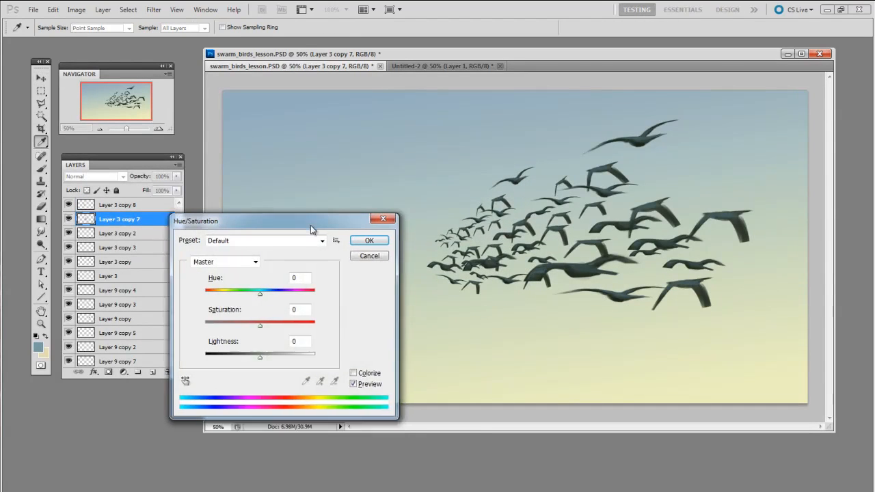
left_click_drag(260, 332, 277, 333)
left_click(369, 215)
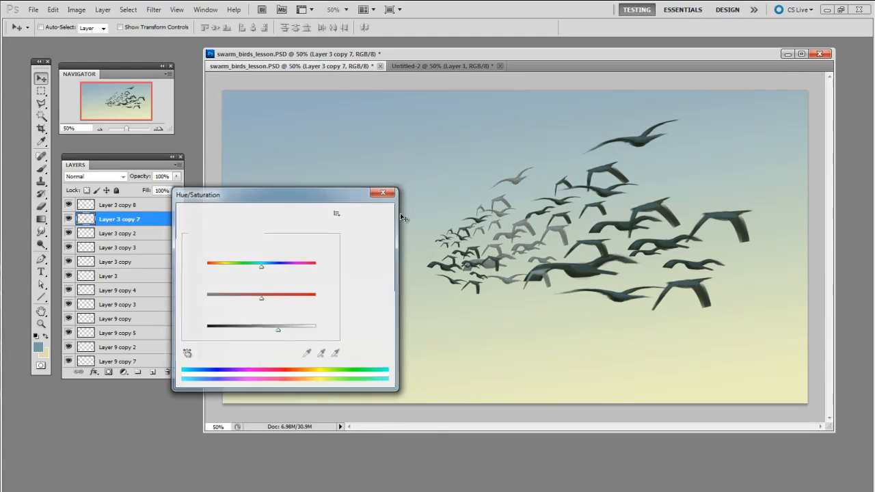
- Scale down the lightened flock so it recedes into the distance
key("ctrl+t")
left_click_drag(540, 166, 553, 198)
key("Return")
- Add two transformed duplicates of the pale flock, the first at about 88% and -10.75°, and merge the three pale layers
key("ctrl+alt+t")
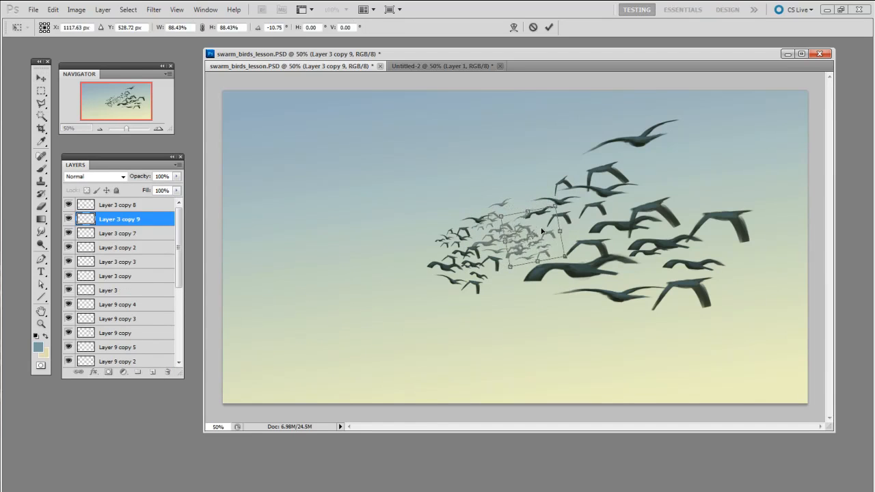
key("Return")
key("ctrl+alt+t")
left_click_drag(513, 174, 537, 197)
key("Return")
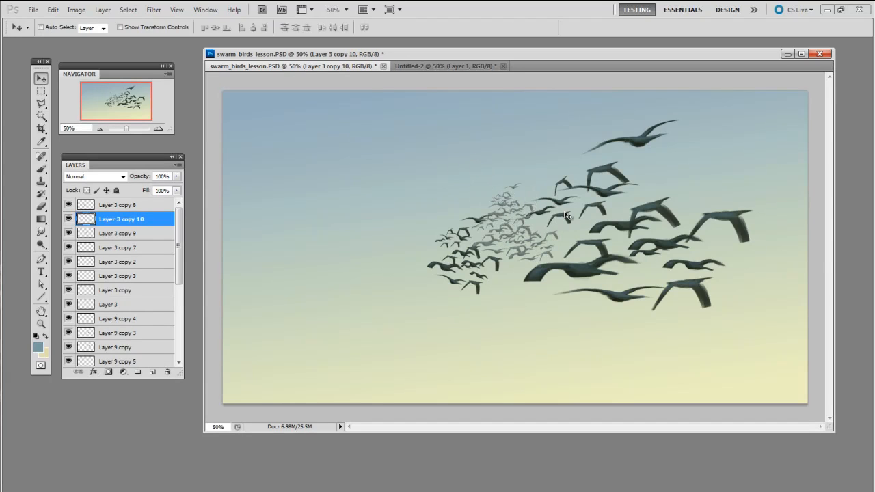
key("ctrl+e")
key("ctrl+e")
- Shift the merged pale flock left and place a smaller duplicate of it farther left
left_click_drag(537, 260, 516, 238)
key("ctrl+t")
left_click_drag(520, 182, 447, 227)
key("Return")
key("ctrl+t")
key("Return")
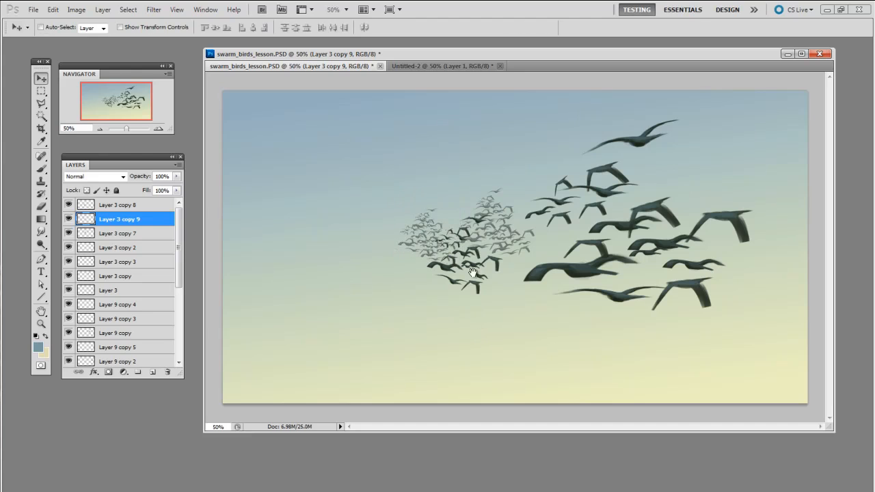
- Duplicate the small dark flock to the left, scaling the copy to about 154% and rotating it about -3°
left_click_drag(477, 253, 386, 264, "ctrl")
key("ctrl+t")
left_click_drag(414, 229, 456, 186, "shift")
left_click_drag(428, 261, 434, 281)
left_click_drag(503, 318, 472, 318)
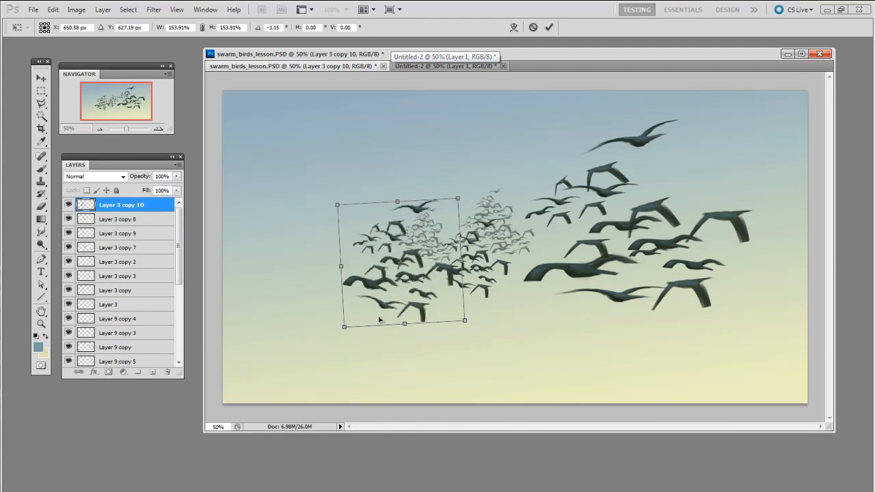
- Flip the enlarged dark flock horizontally, then rotate, resize and position it along the canvas's left side
right_click(400, 293)
left_click(440, 445)
left_click_drag(404, 288, 307, 296)
left_click_drag(388, 307, 393, 291)
left_click_drag(321, 280, 294, 326)
left_click_drag(365, 318, 363, 306)
left_click_drag(320, 259, 326, 229)
key("Return")
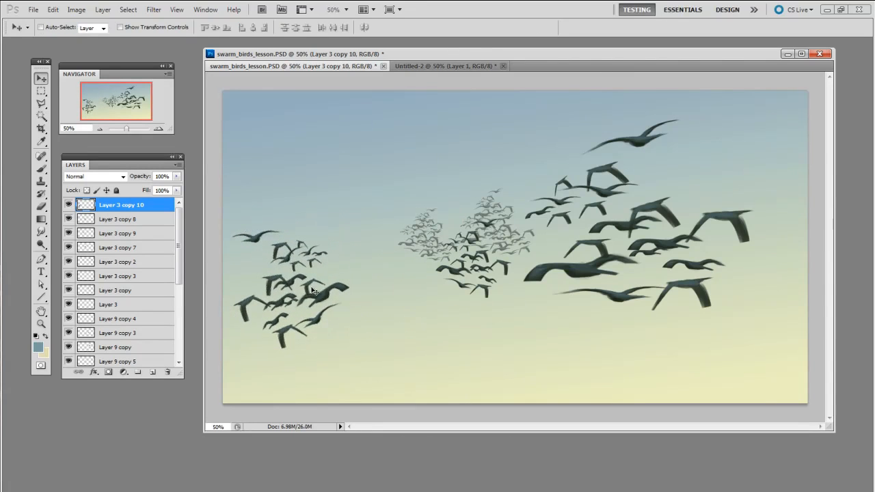
- Duplicate the left flock and enlarge the copy greatly to form foreground birds in the canvas's lower-left corner
left_click_drag(308, 297, 294, 348, "alt")
key("ctrl+t")
left_click_drag(338, 282, 610, 9)
left_click_drag(470, 223, 312, 379)
key("Return")
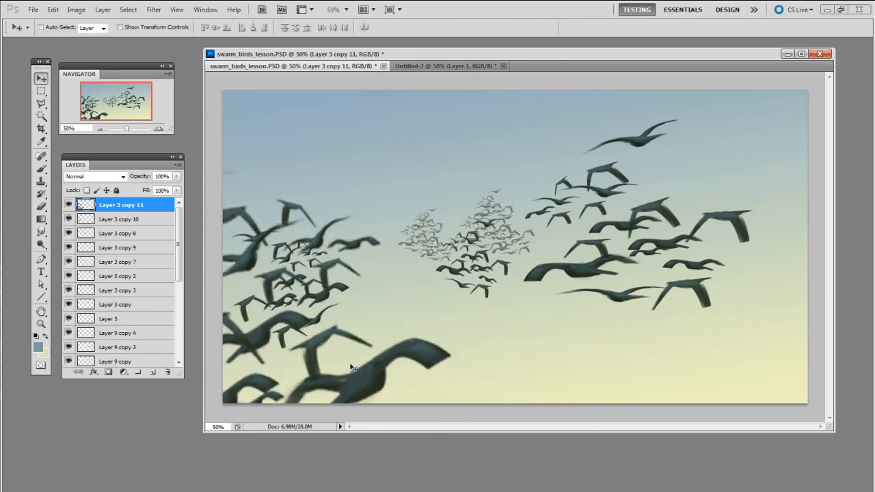
- Move the large gliding bird right and place a duplicate scaled to about 58% at its left
left_click_drag(582, 271, 602, 264, "ctrl")
key("ctrl+t")
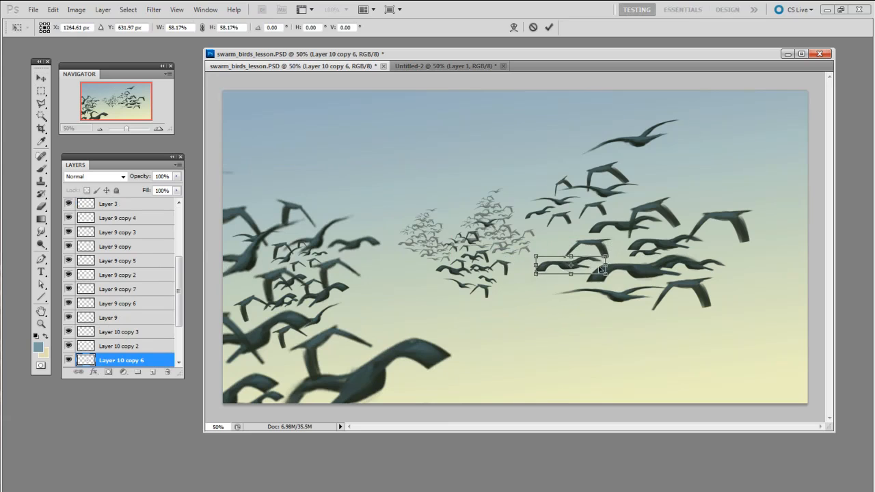
key("Return")
- Duplicate the upper Layer 9 bird, scale the copy to about 128% and place it in the upper-right sky
left_click_drag(612, 174, 706, 167, "ctrl+alt")
key("ctrl+t")
left_click_drag(746, 143, 750, 137, "shift")
left_click_drag(719, 156, 735, 140)
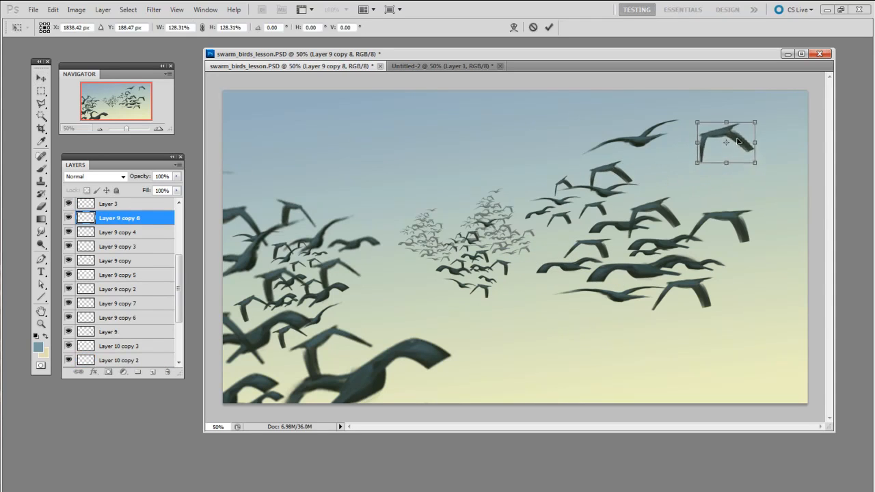
key("Return")
- Duplicate the small dark flock over the left pale cluster and scale the copy down slightly
left_click_drag(480, 255, 425, 249, "ctrl+alt")
key("ctrl+t")
left_click_drag(426, 247, 423, 250, "shift")
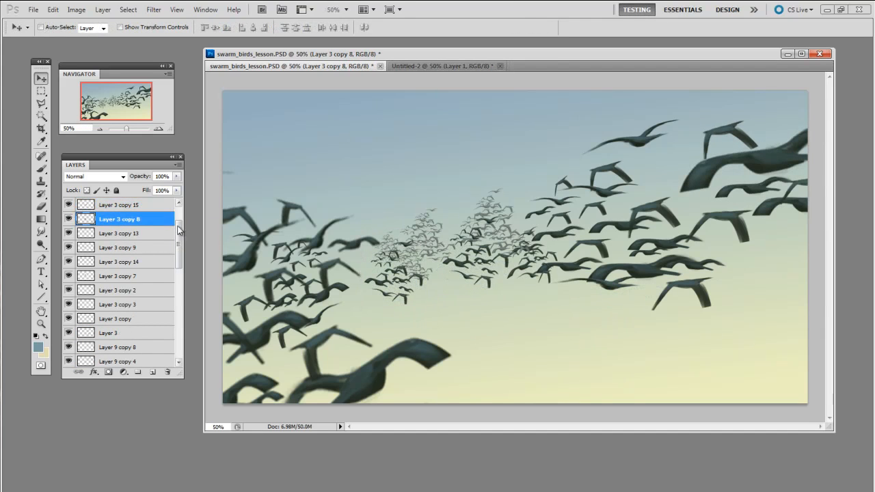
- Merge all bird layers from Layer 3 copy 11 down to Layer 10 into one layer above the background
scroll(181, 236, "up", 1)
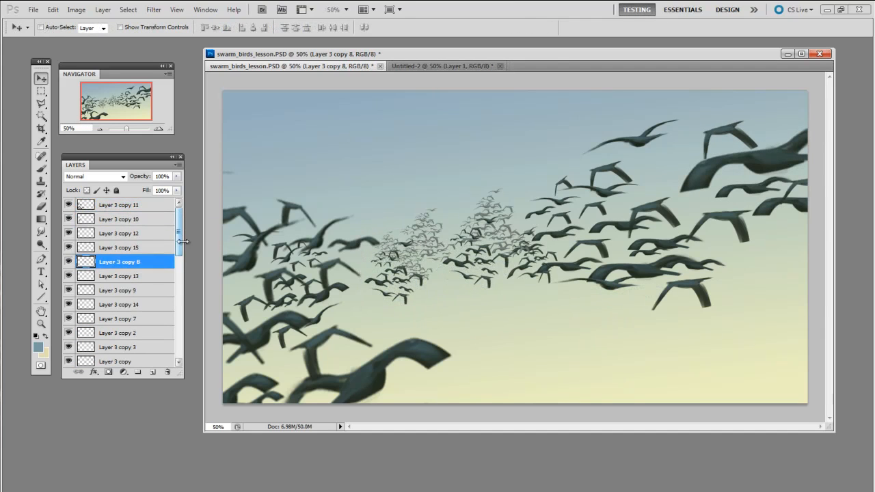
left_click(137, 205)
left_click_drag(179, 231, 182, 346)
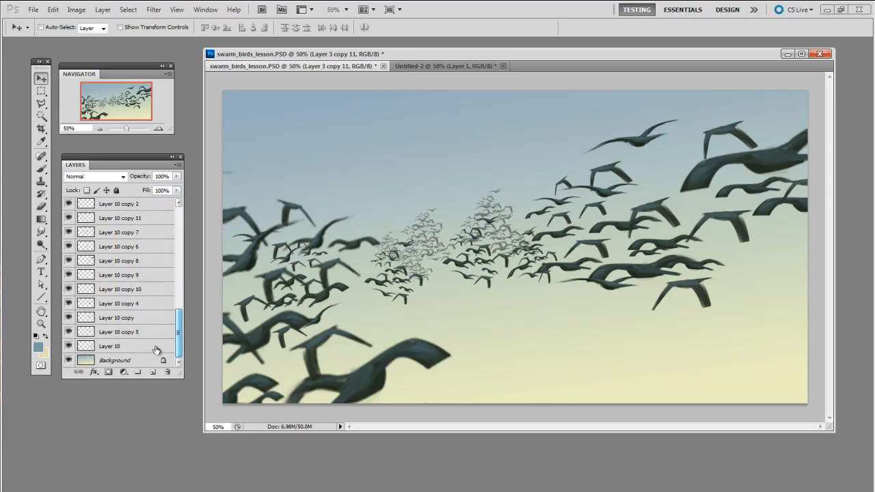
left_click(150, 343, "shift")
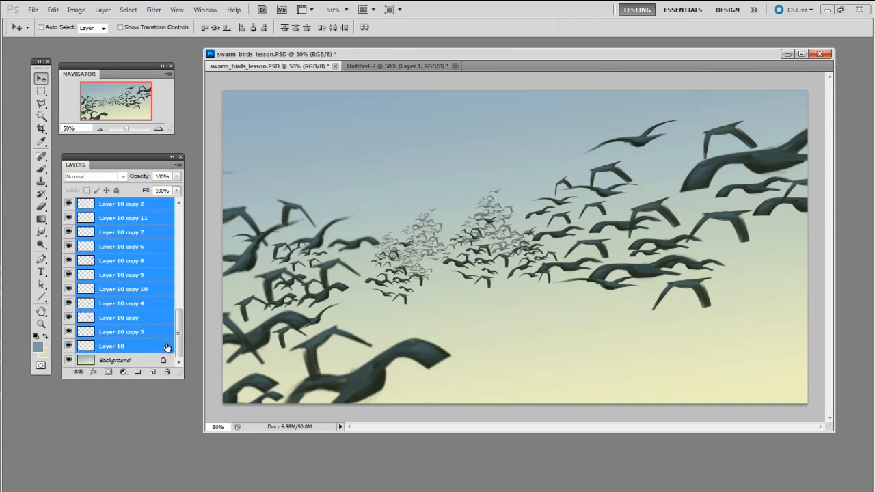
key("ctrl+e")
- Warp the merged flock into a curved formation, dipping its middle and stretching the birds at the upper right
key("ctrl+t")
right_click(488, 240)
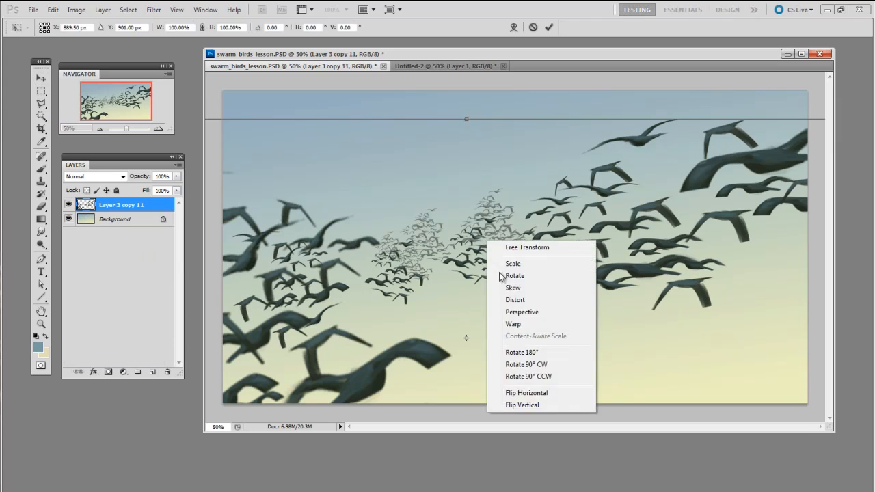
left_click(428, 341)
right_click(478, 251)
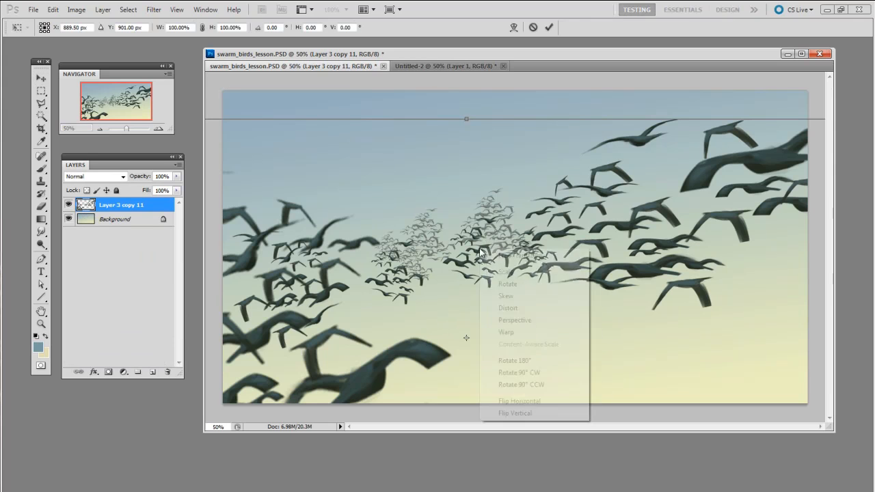
left_click(509, 332)
left_click_drag(503, 315, 528, 349)
left_click_drag(653, 356, 680, 365)
left_click_drag(676, 154, 707, 83)
left_click_drag(686, 335, 710, 363)
left_click_drag(556, 262, 597, 279)
left_click_drag(745, 359, 756, 369)
left_click_drag(430, 333, 406, 335)
mouse_move(567, 383)
left_mouse_down()
mouse_move(586, 361)
mouse_move(558, 380)
left_mouse_up()
left_click_drag(689, 364, 671, 373)
left_click_drag(551, 296, 567, 299)
left_click_drag(529, 392, 538, 398)
left_click_drag(693, 371, 701, 377)
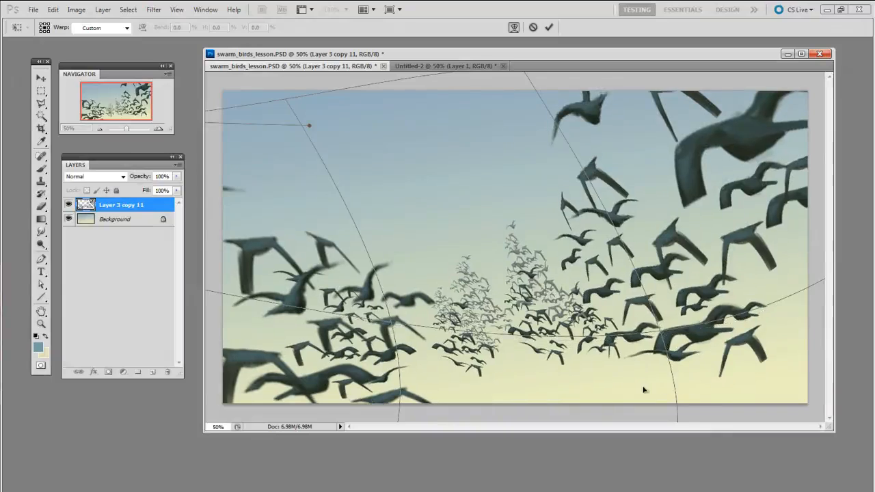
key("Return")
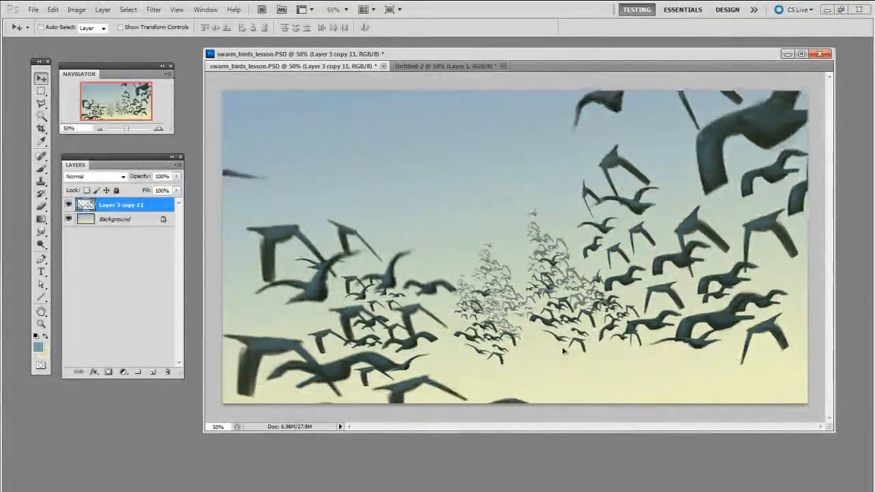
- Enlarge the document window downwards to get more working space around the canvas
left_click_drag(464, 432, 464, 491)
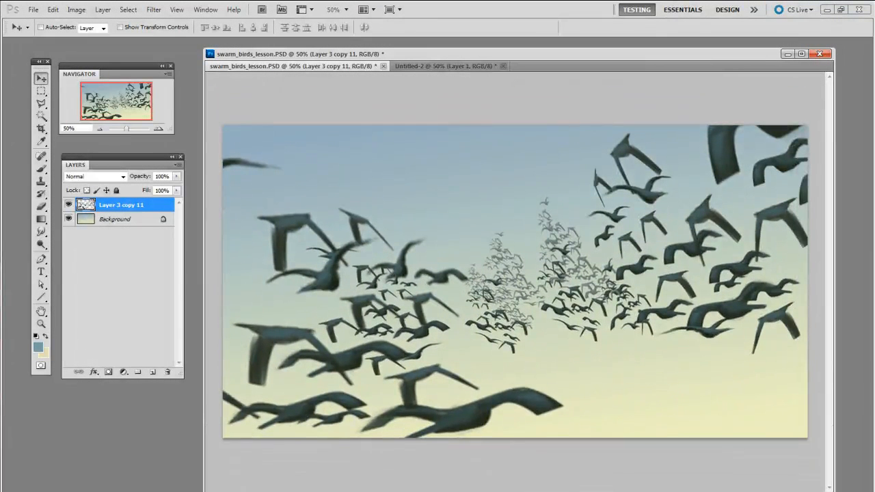